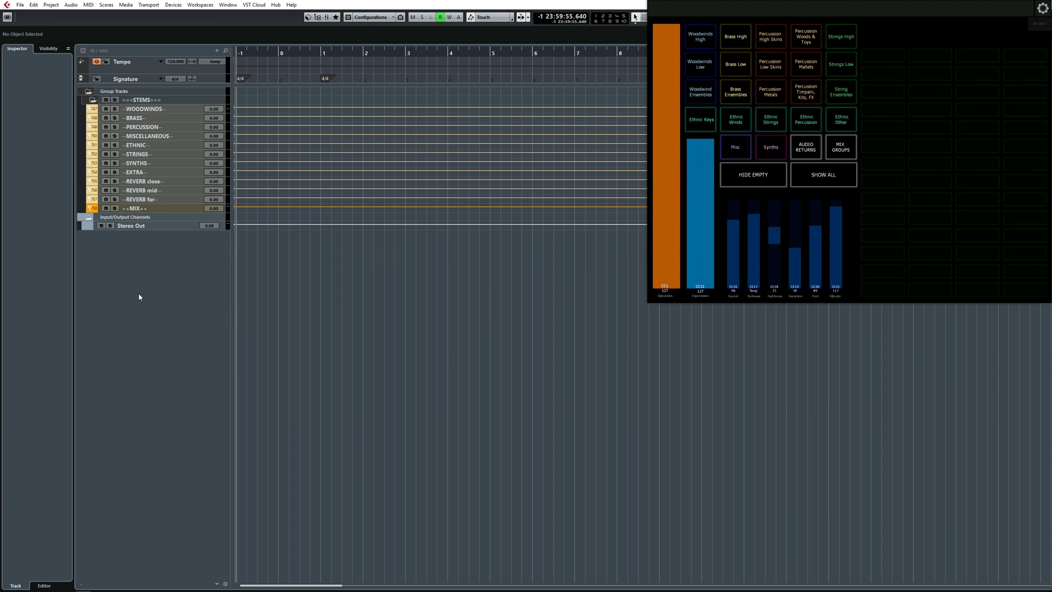
Step: Show all WOODWINDS folder instrument tracks, Woodwinds High through Woodwinds Low, instead of group tracks
{"action": "key", "text": "ctrl+1"}
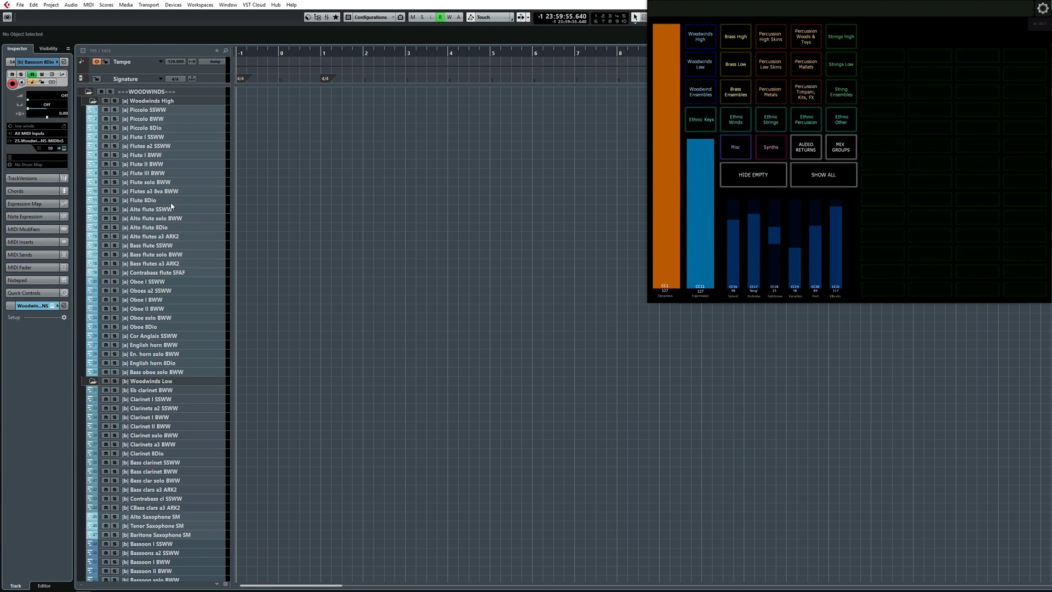
{"action": "scroll", "coordinate": [333, 245], "scroll_direction": "down", "scroll_amount": 10}
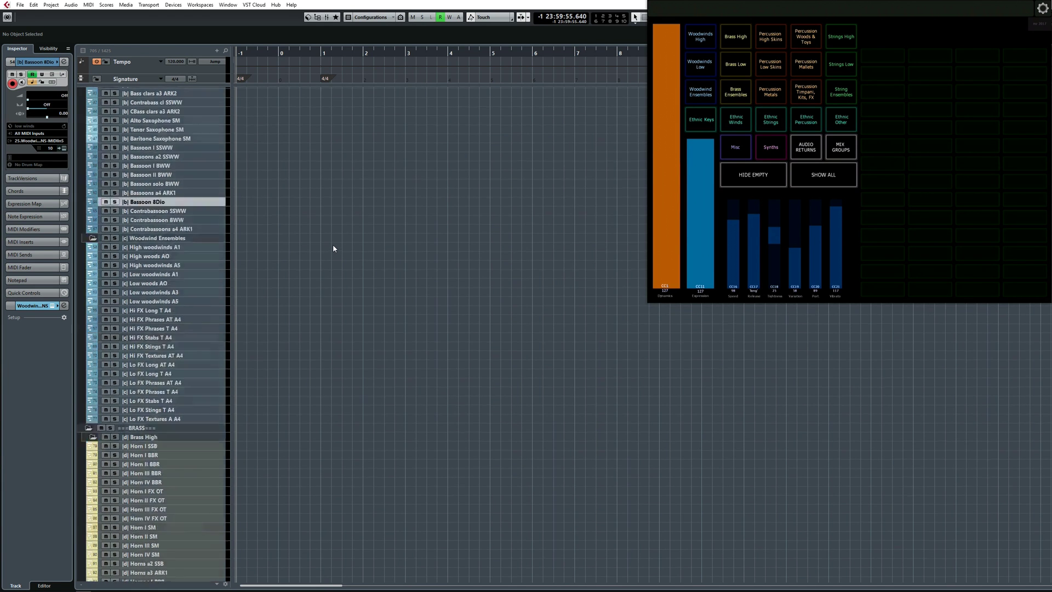
{"action": "scroll", "coordinate": [386, 322], "scroll_direction": "down", "scroll_amount": 14}
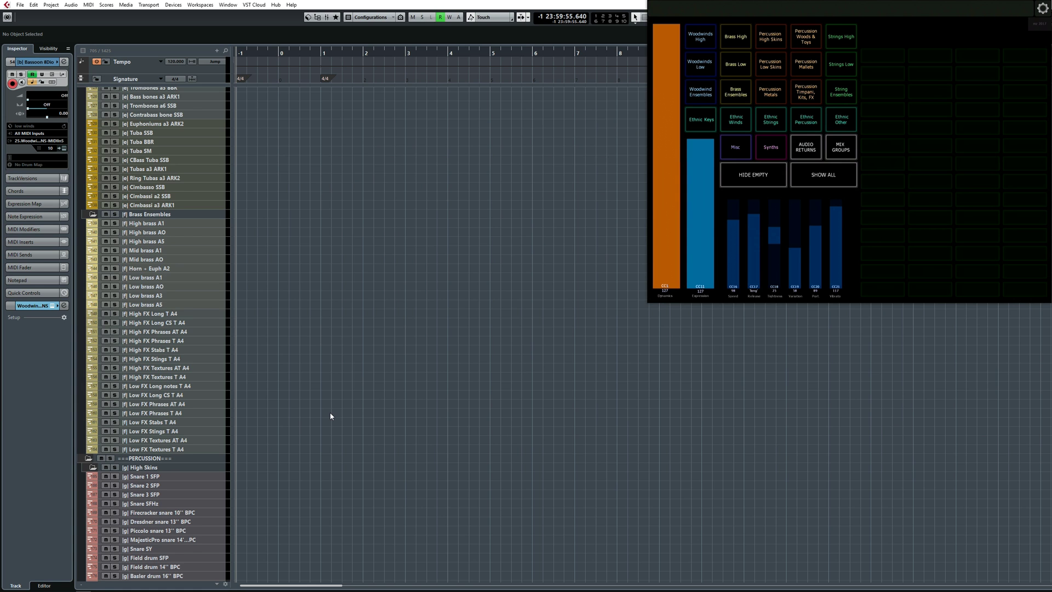
{"action": "scroll", "coordinate": [329, 415], "scroll_direction": "up", "scroll_amount": 20}
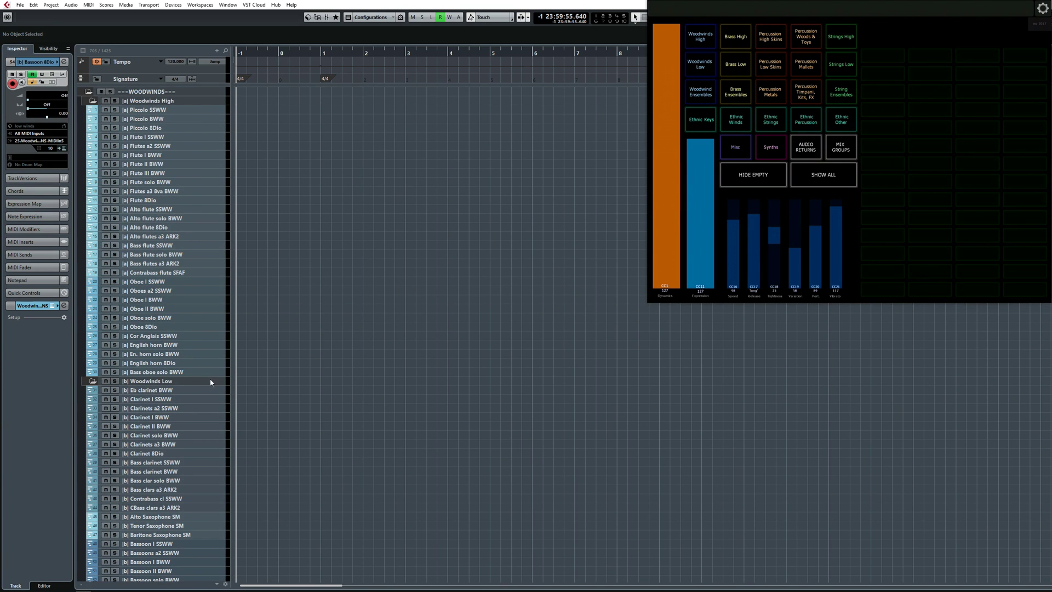
Step: Scroll down and select the Low woodwinds A3 track to load its articulations
{"action": "scroll", "coordinate": [332, 415], "scroll_direction": "down", "scroll_amount": 15}
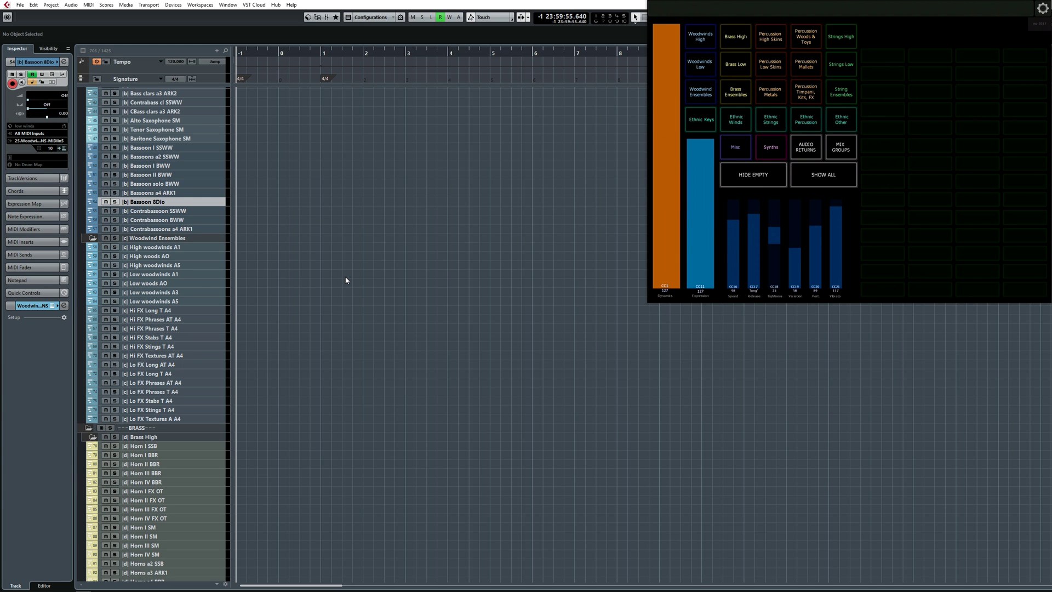
{"action": "left_click", "coordinate": [162, 293]}
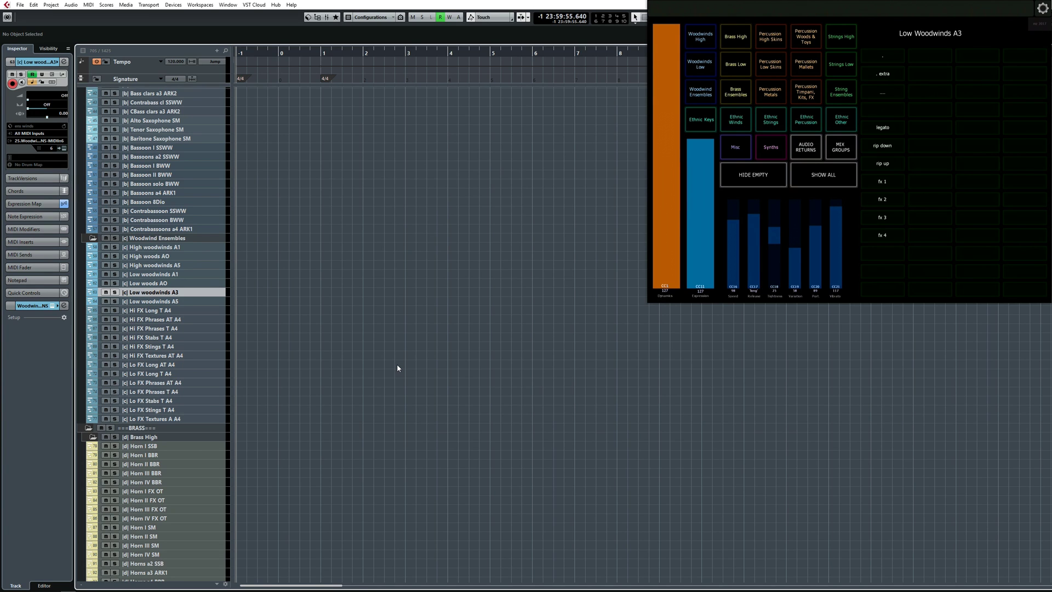
Step: Scroll back up to the WOODWINDS folder's Piccolo SSWW track to view its articulations
{"action": "scroll", "coordinate": [283, 283], "scroll_direction": "up", "scroll_amount": 15}
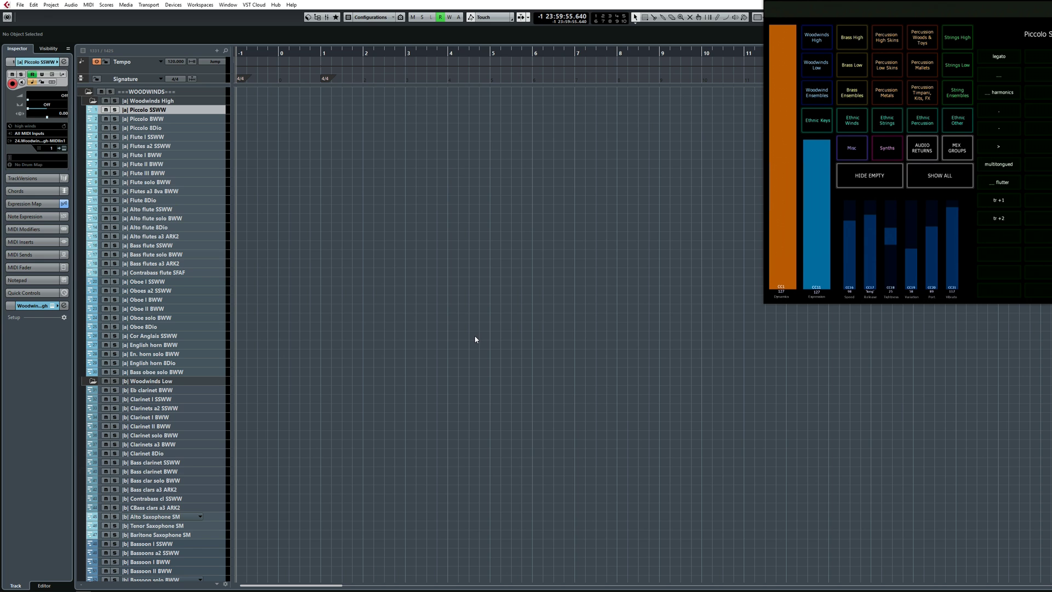
Step: Search tracks for 'picc' and jump to the Piccolo SSWW audio return track
{"action": "key", "text": "ctrl+f"}
{"action": "type", "text": "picc"}
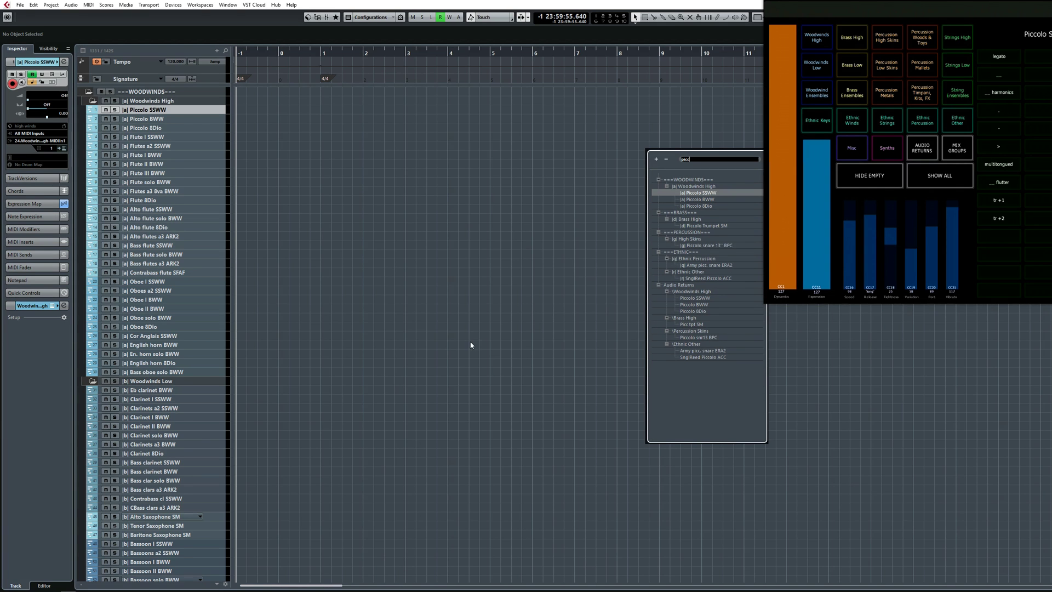
{"action": "left_click", "coordinate": [691, 298]}
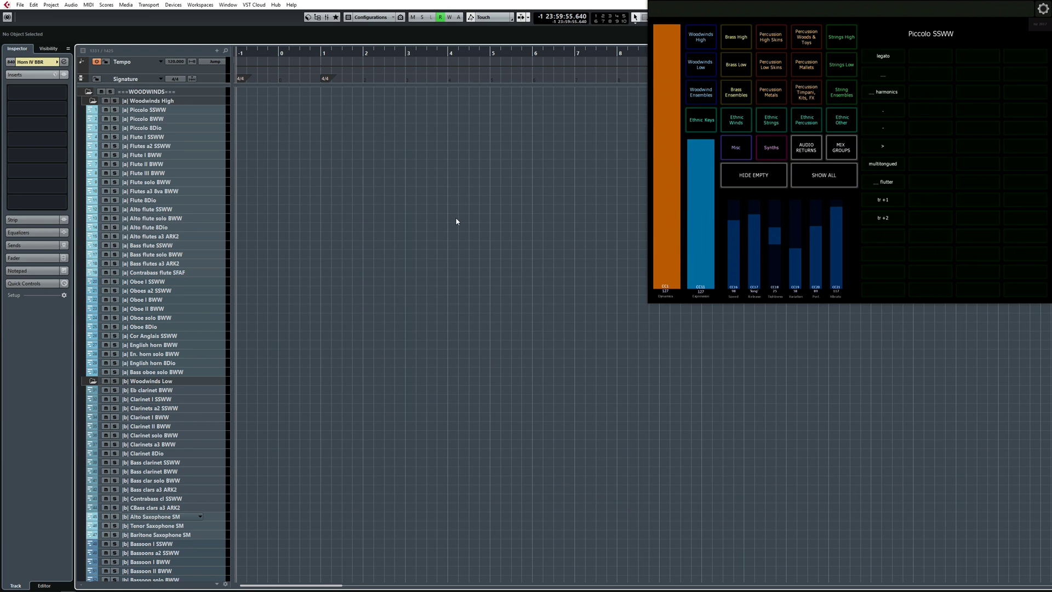
{"action": "key", "text": "F11"}
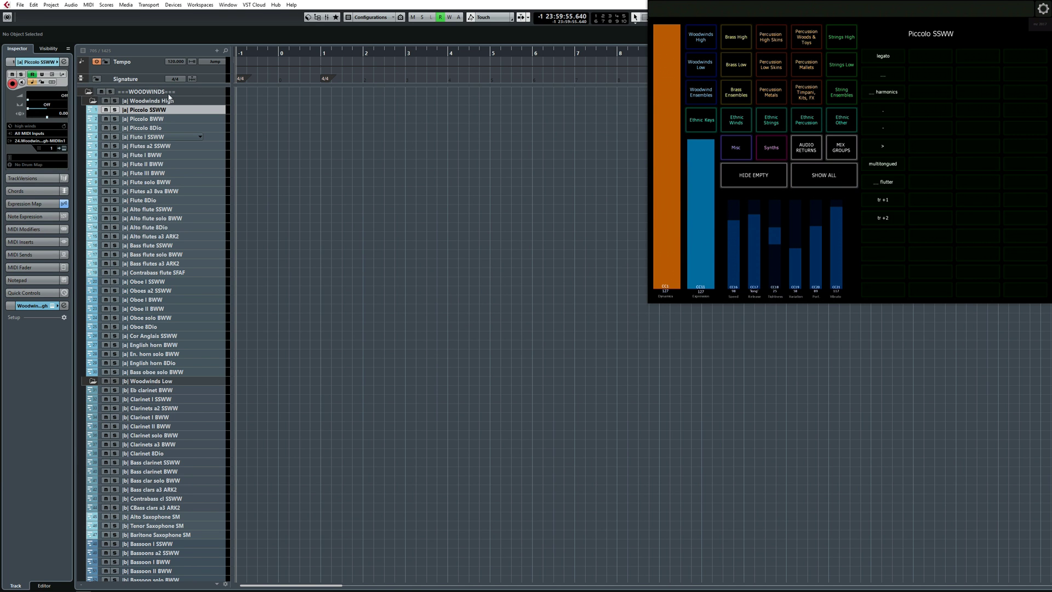
Step: Check the instrument's routing in the Inspector, keeping Piccolo SSWW as its output
{"action": "left_click", "coordinate": [28, 306]}
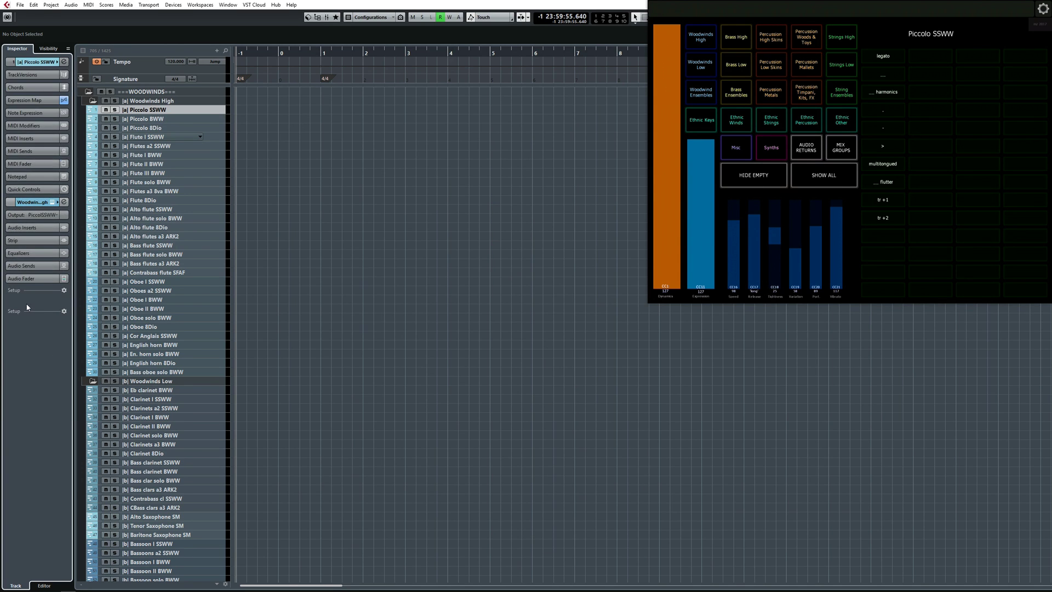
{"action": "left_click", "coordinate": [56, 215]}
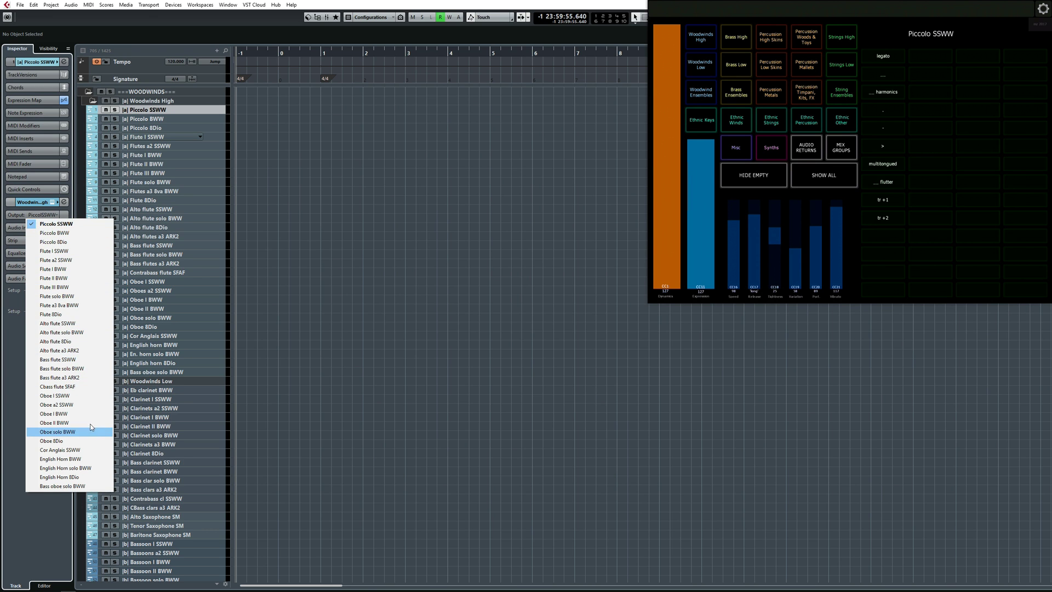
{"action": "left_click", "coordinate": [58, 224]}
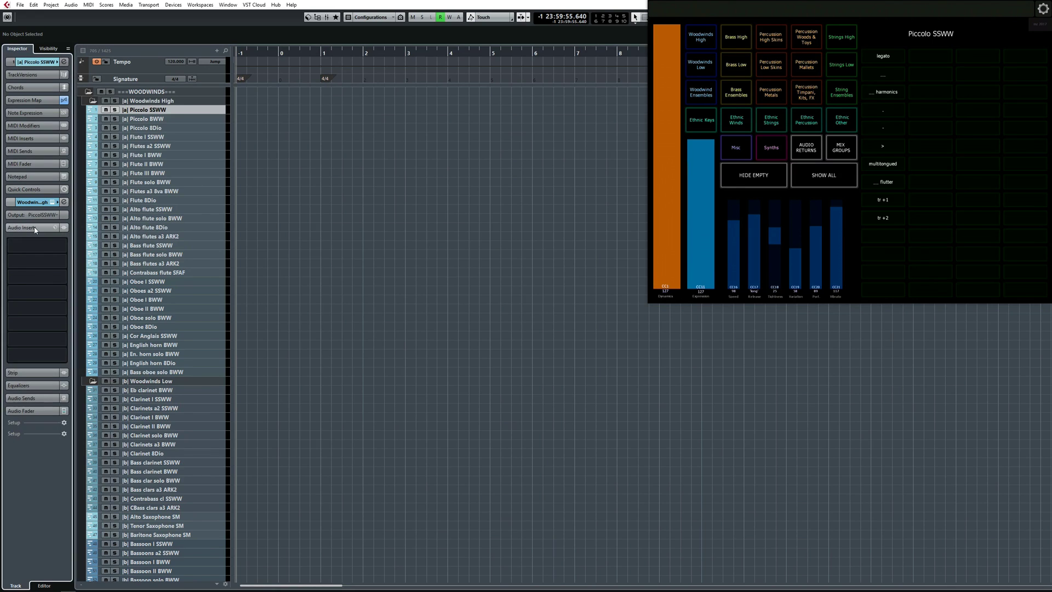
Step: Expand the track's send slots and fader, then scroll down toward the STEMS group tracks
{"action": "left_click", "coordinate": [33, 398]}
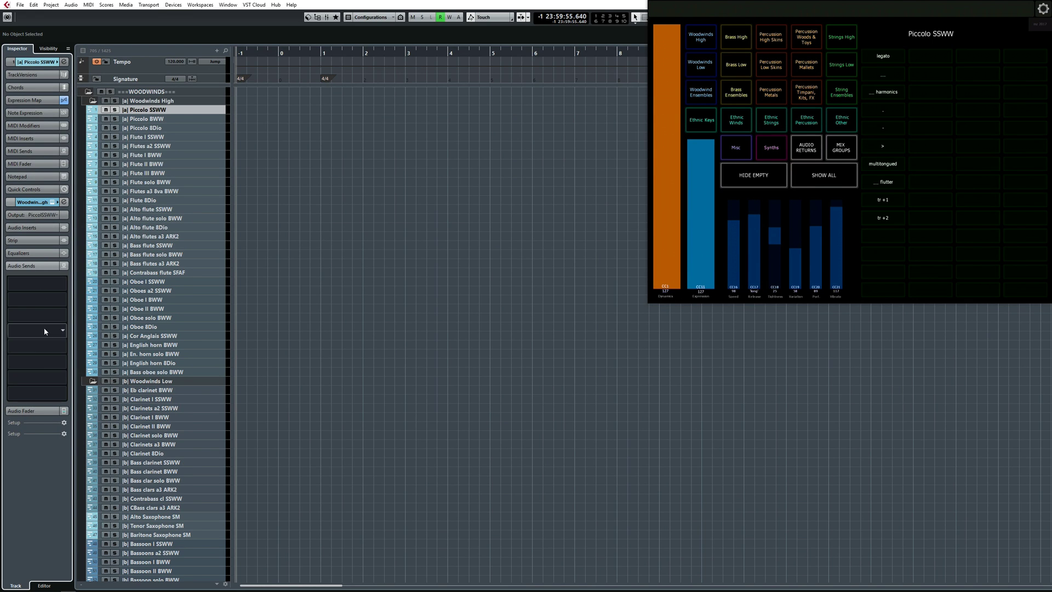
{"action": "left_click", "coordinate": [24, 411]}
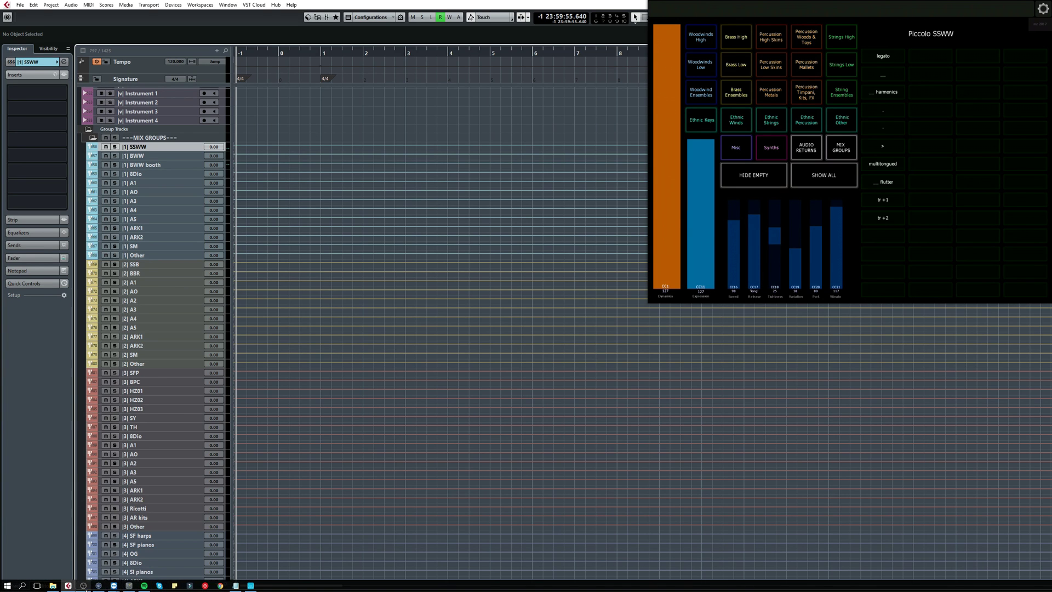
{"action": "mouse_move", "coordinate": [85, 589]}
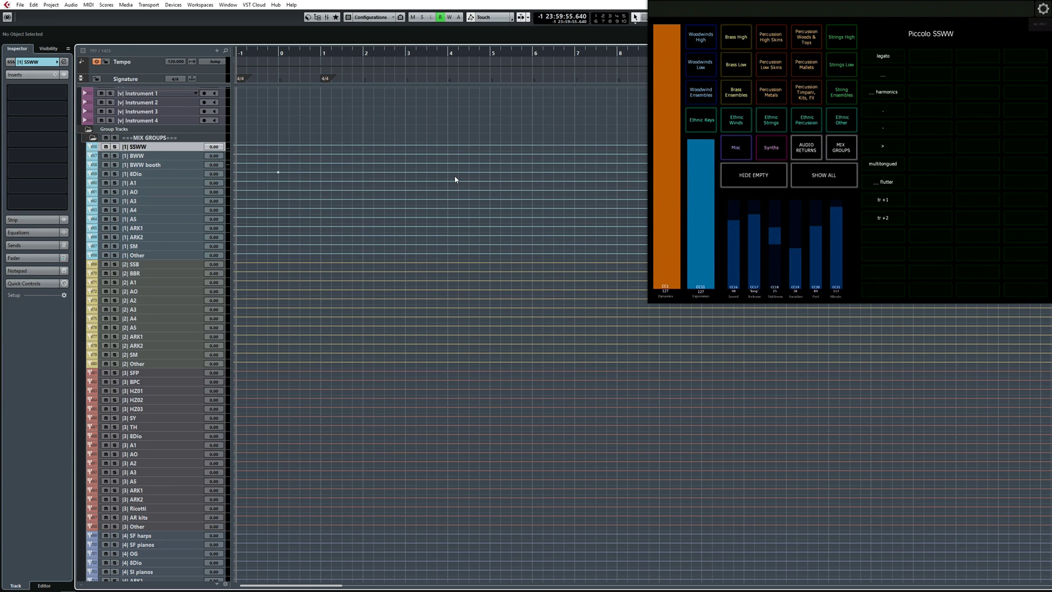
{"action": "scroll", "coordinate": [454, 179], "scroll_direction": "down", "scroll_amount": 15}
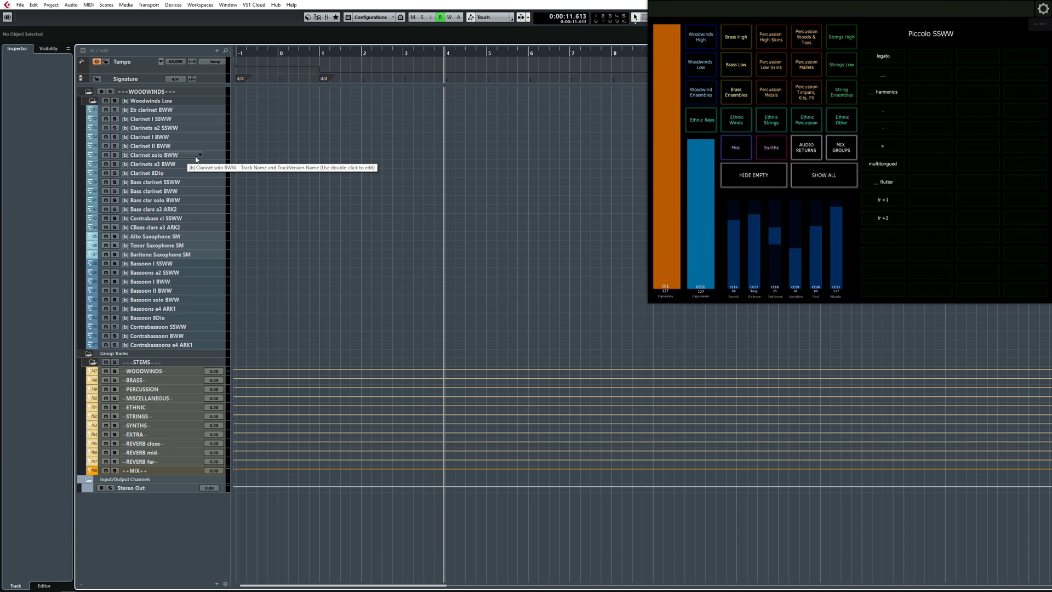
Step: Record a new part on Clarinet solo BWW from bar 3, starting and stopping with keypad *
{"action": "left_click", "coordinate": [214, 158]}
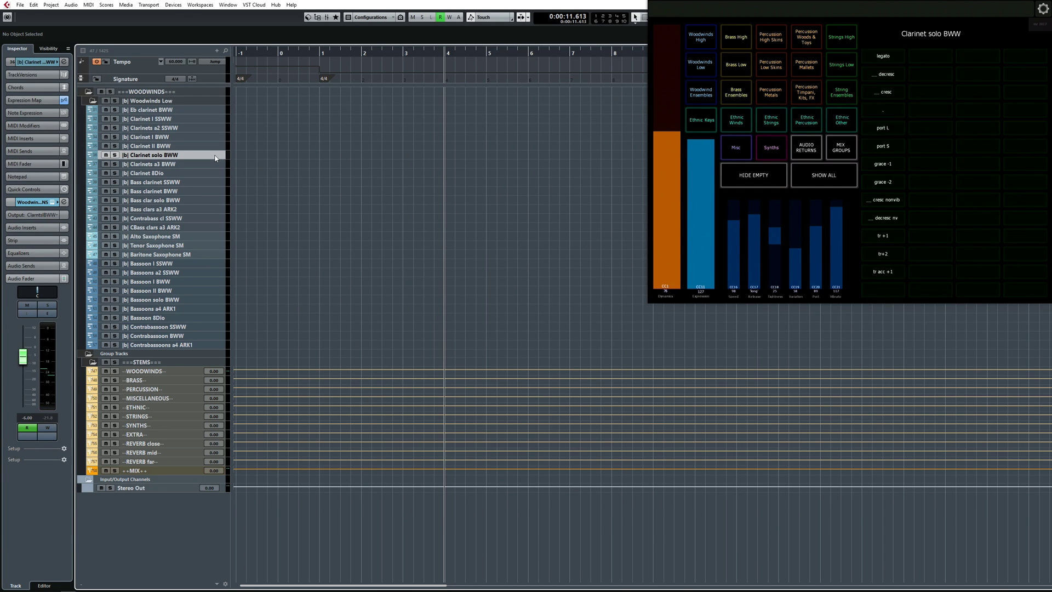
{"action": "key", "text": "KP_Multiply"}
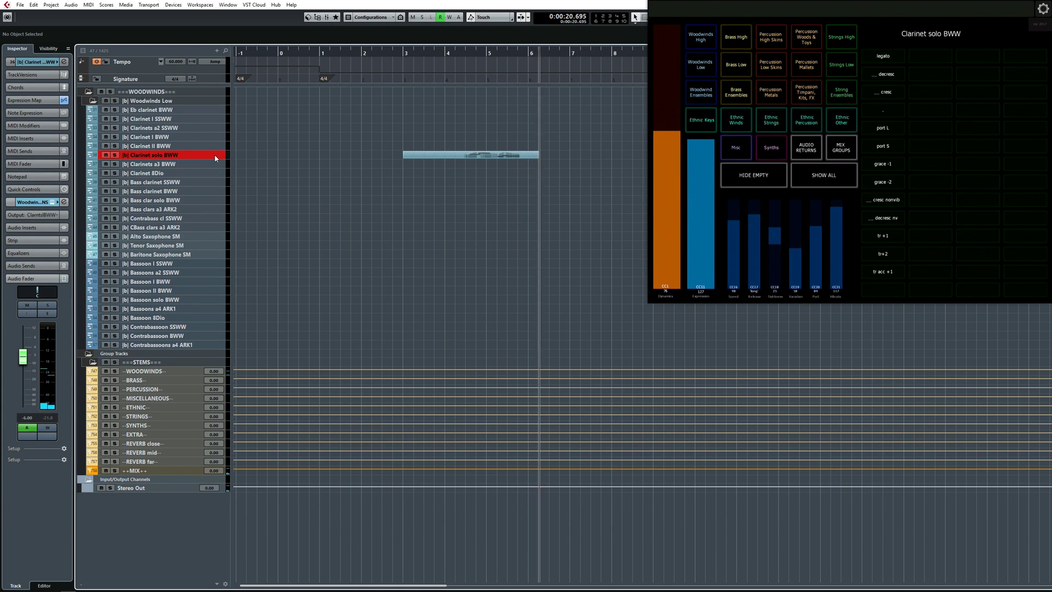
{"action": "key", "text": "KP_Multiply"}
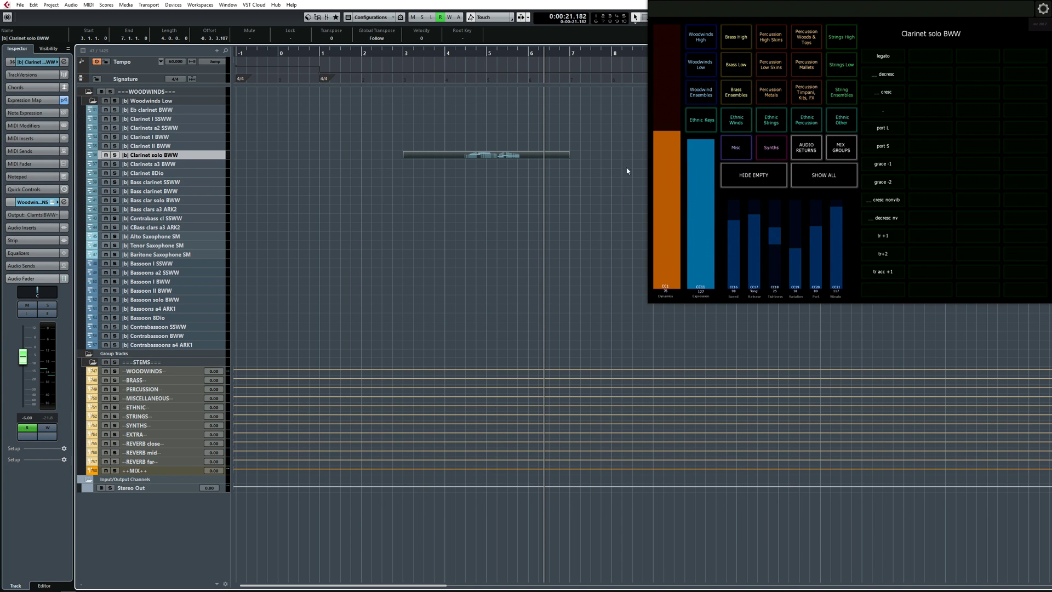
Step: Write a volume automation dip from -6.00 to -8.64 dB on Clarinet solo BWW during playback
{"action": "left_click", "coordinate": [396, 54]}
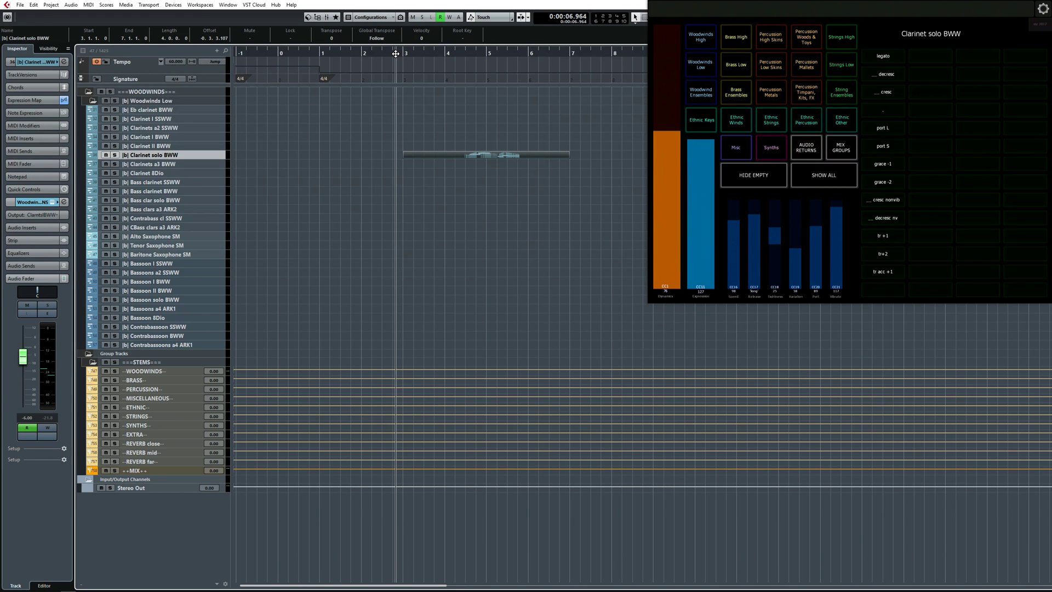
{"action": "left_click", "coordinate": [55, 428]}
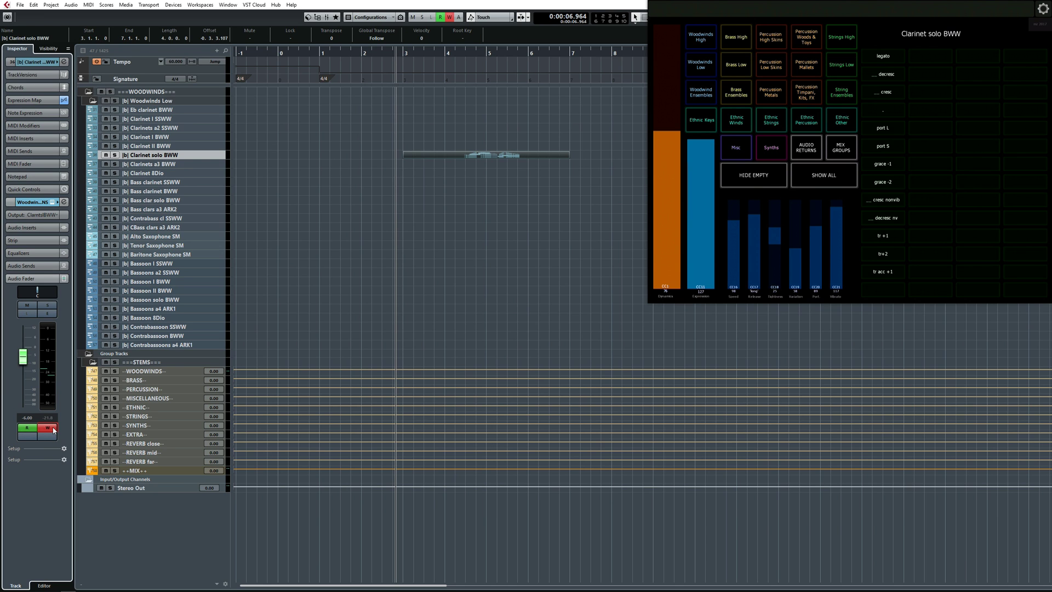
{"action": "key", "text": "space"}
{"action": "left_click_drag", "start_coordinate": [22, 356], "coordinate": [23, 361]}
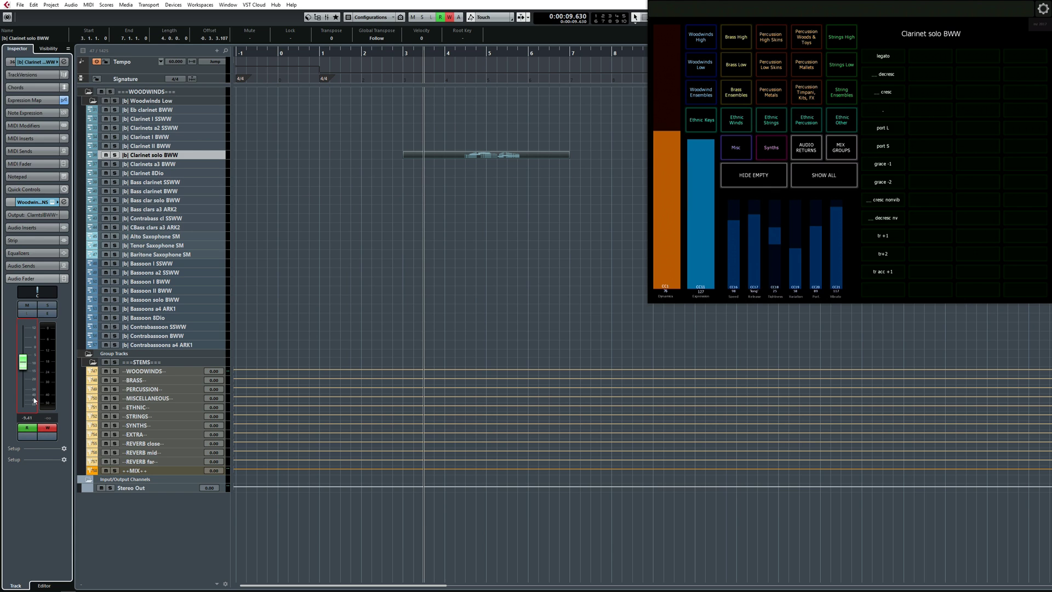
{"action": "left_click", "coordinate": [52, 429]}
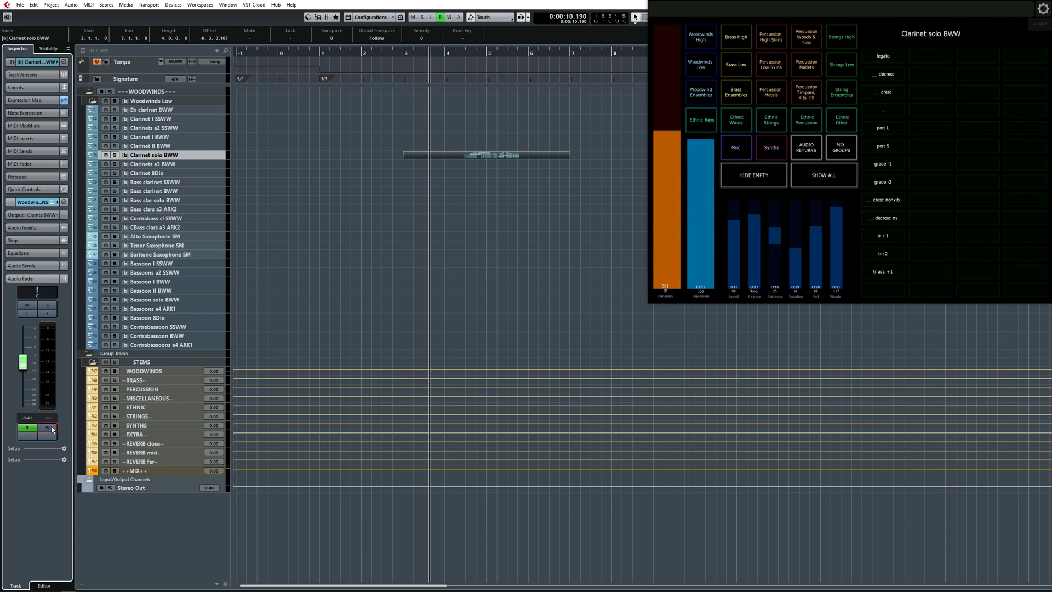
{"action": "key", "text": "KP_0"}
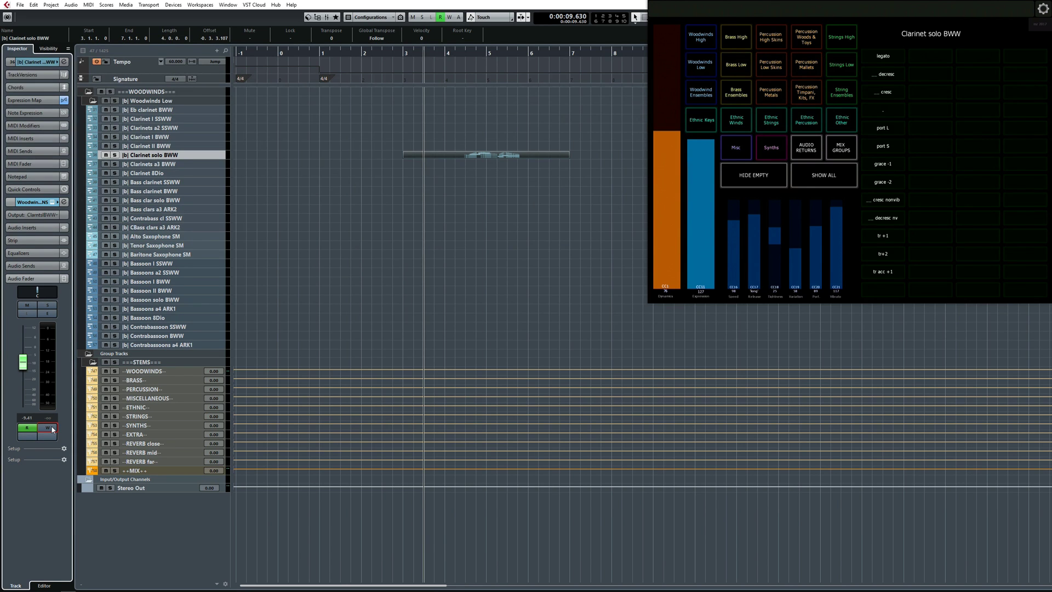
Step: Insert FabFilter Pro-Q 2 on the clarinet track and add a low-cut band
{"action": "left_click", "coordinate": [46, 229]}
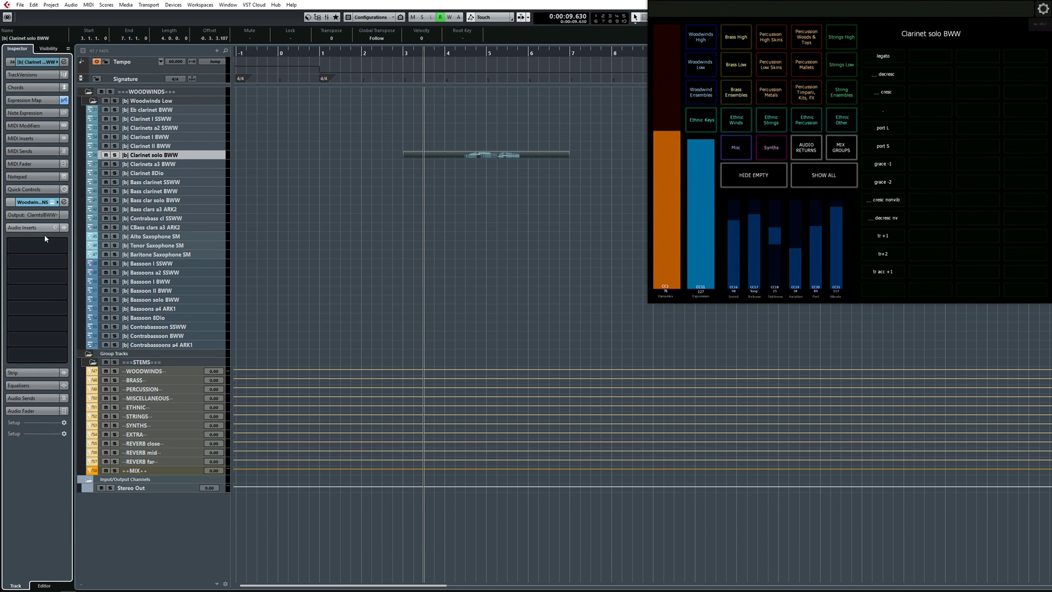
{"action": "left_click", "coordinate": [46, 244]}
{"action": "type", "text": "pro"}
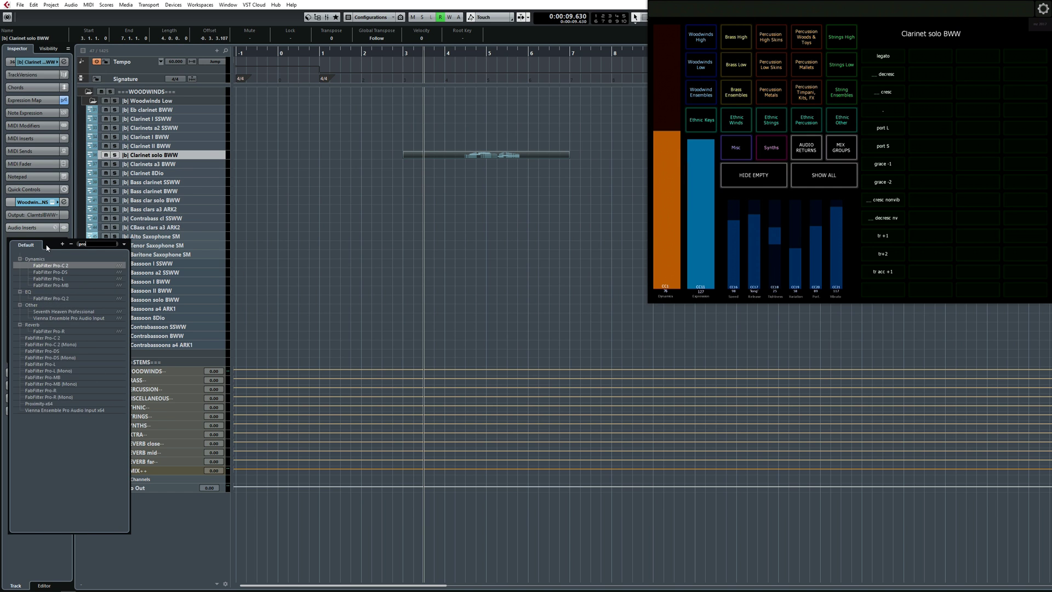
{"action": "left_click", "coordinate": [38, 298]}
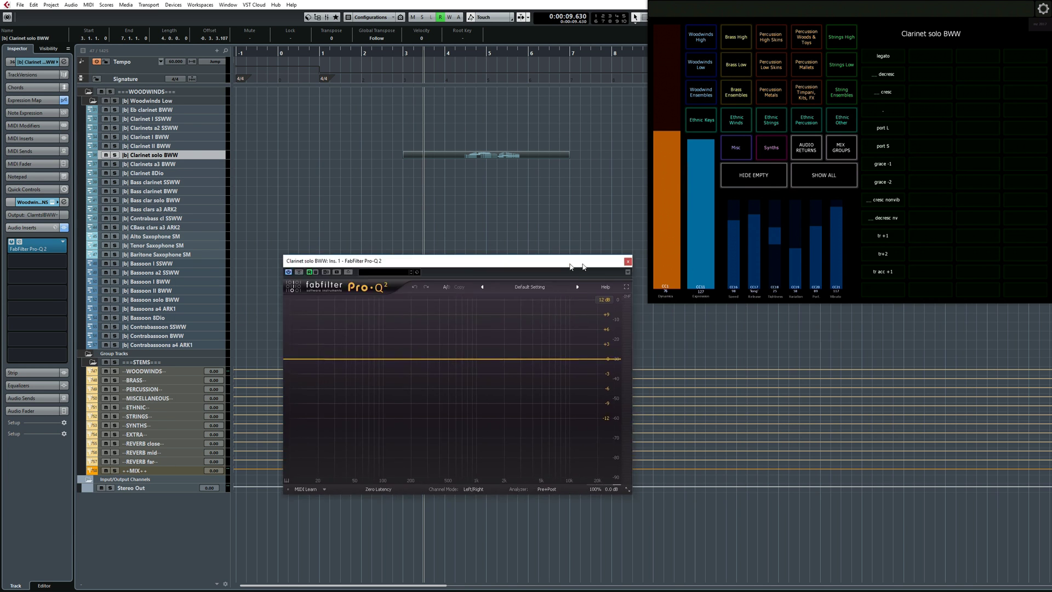
{"action": "left_click_drag", "start_coordinate": [273, 343], "coordinate": [301, 344]}
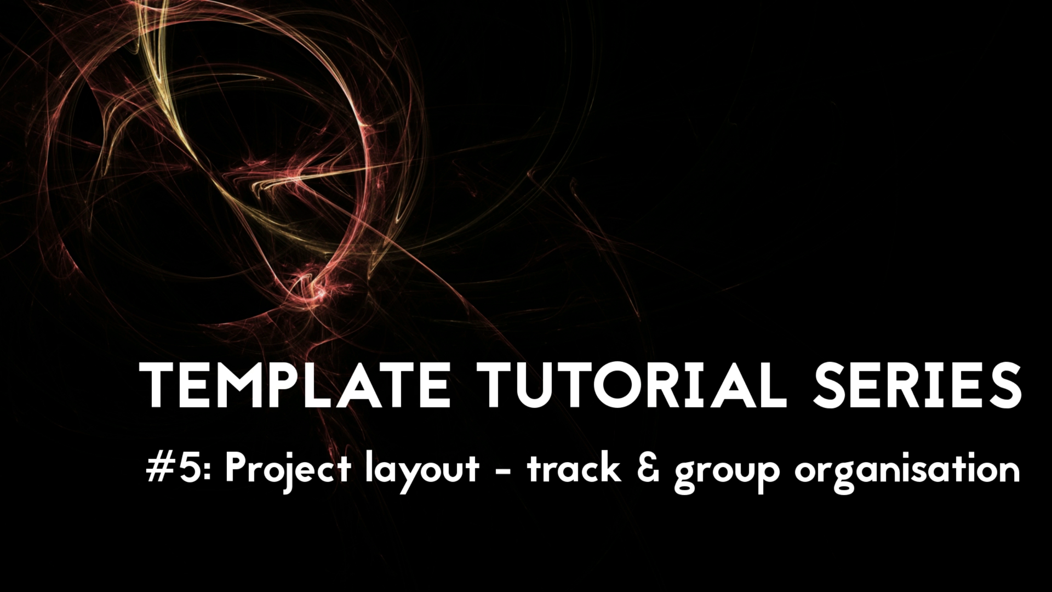